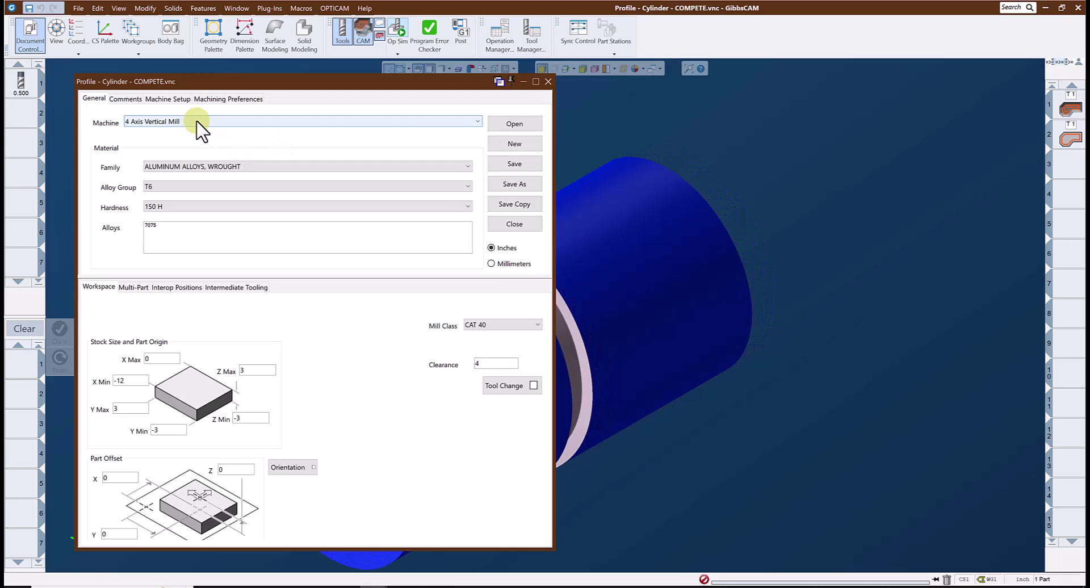
Confirm Rotate Around X in Machine Setup, then close the profile to show the grooved tube
left_click(183, 100)
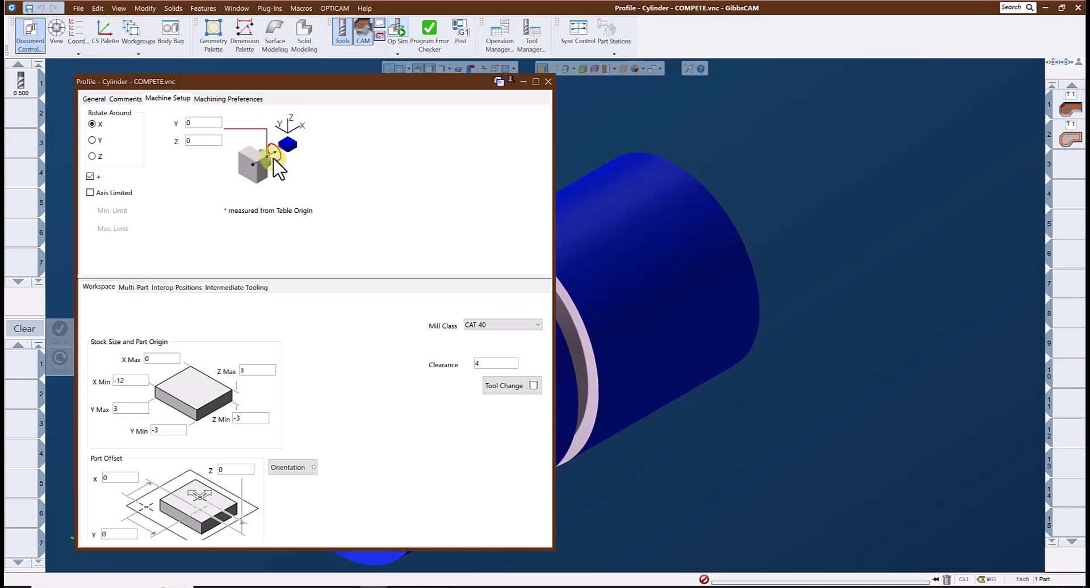
left_click(547, 81)
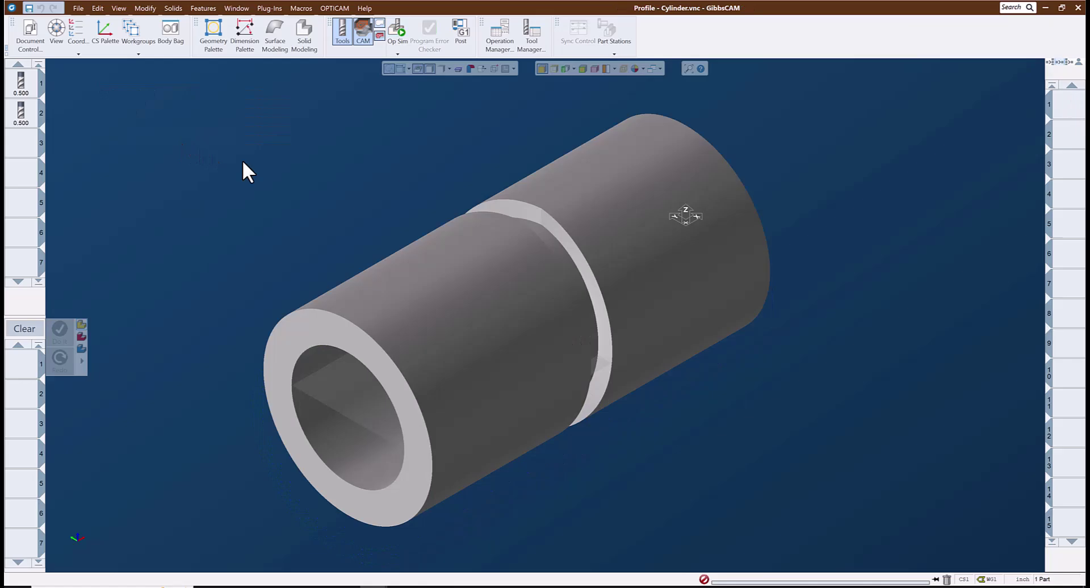
Inspect the tube's groove, then start a new process from the 0.500 tool 1
middle_click_drag(636, 164, 590, 361)
middle_click_drag(706, 193, 556, 302)
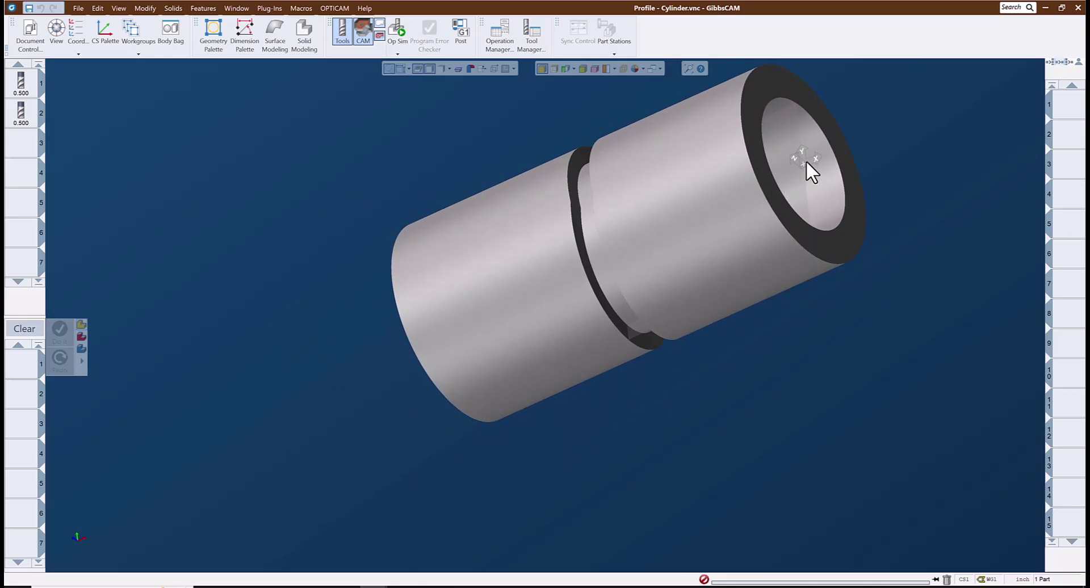
middle_click_drag(677, 197, 873, 194)
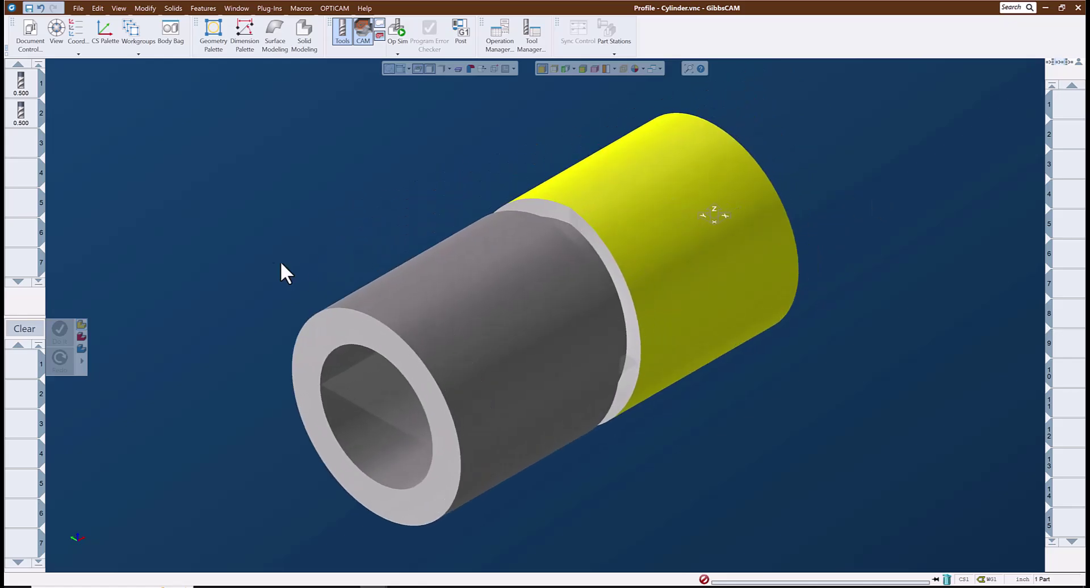
left_click(114, 203)
left_click(20, 82)
left_click_drag(20, 93, 23, 366)
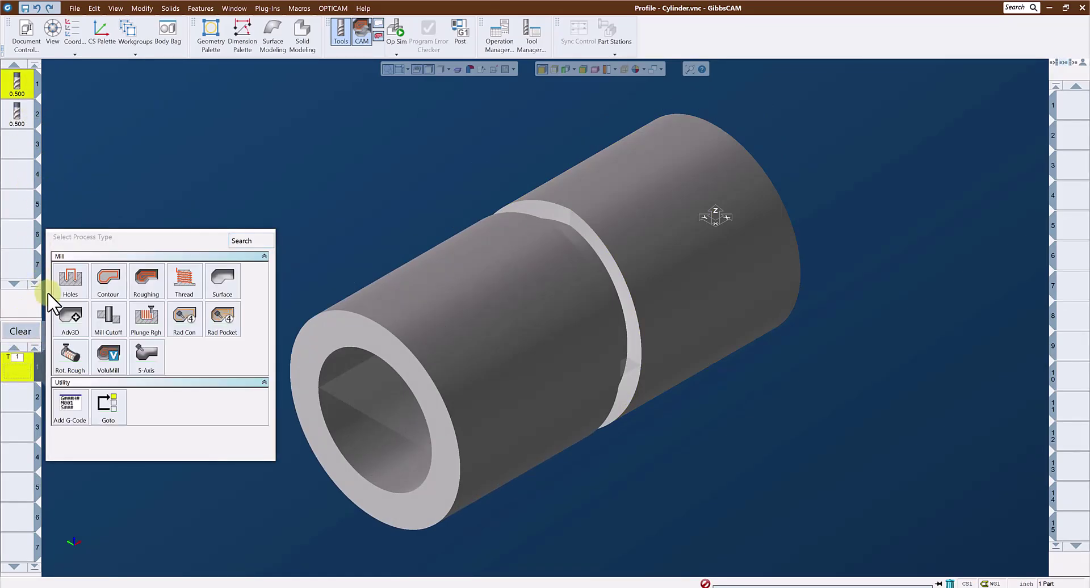
Make it a Roughing process using the Rough entry: 3438 RPM and 25.79 feeds
left_click(147, 281)
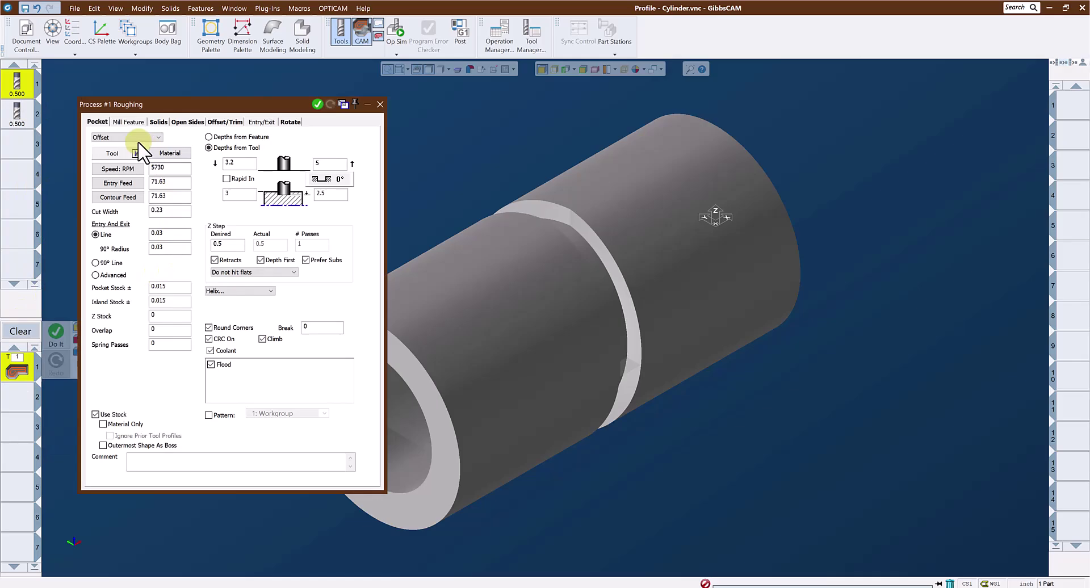
left_click(120, 155)
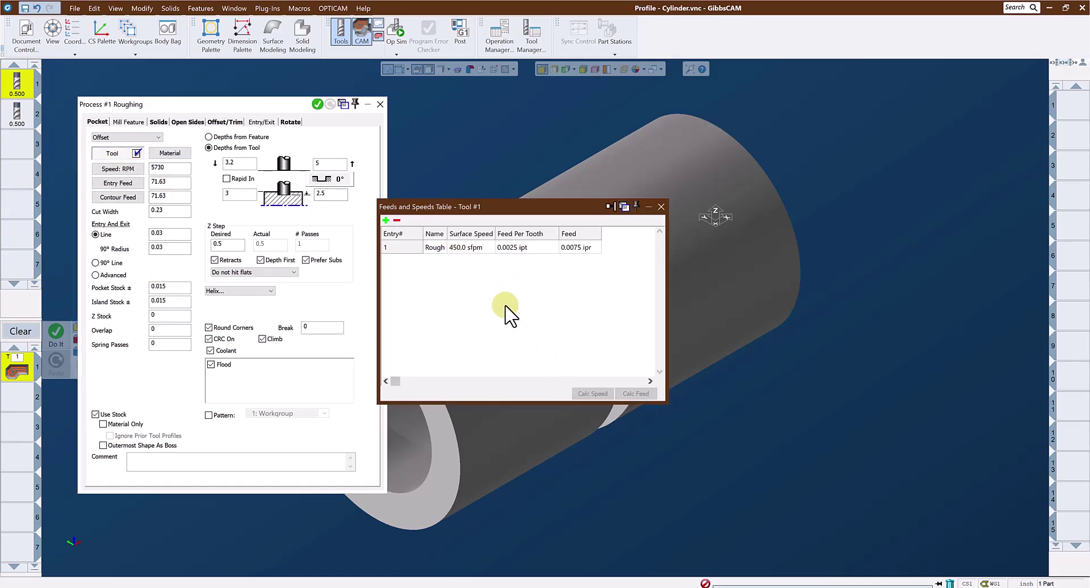
left_click(437, 250)
left_click(619, 392)
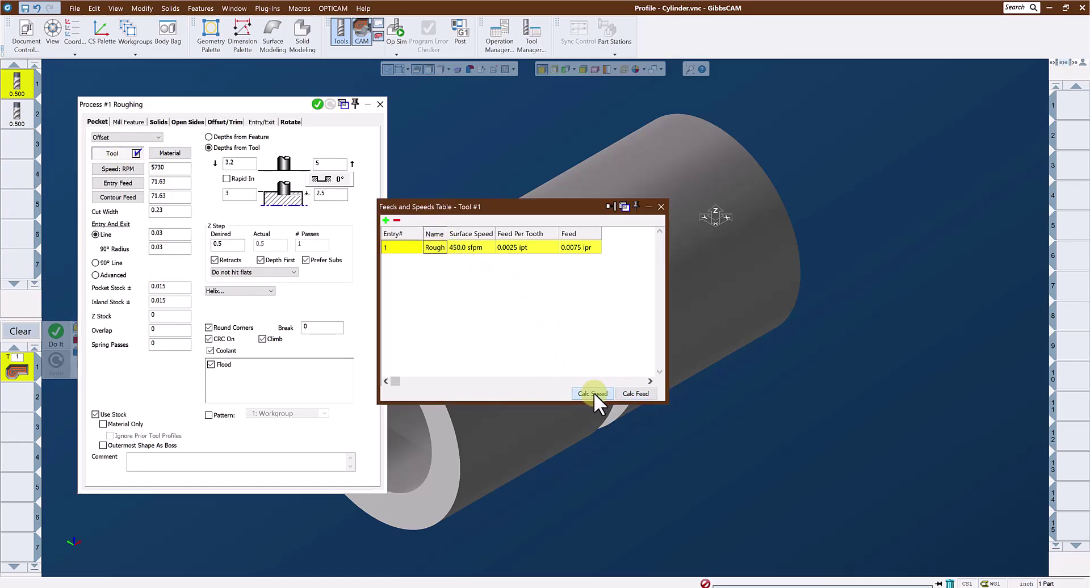
left_click(594, 393)
left_click(626, 390)
left_click(660, 207)
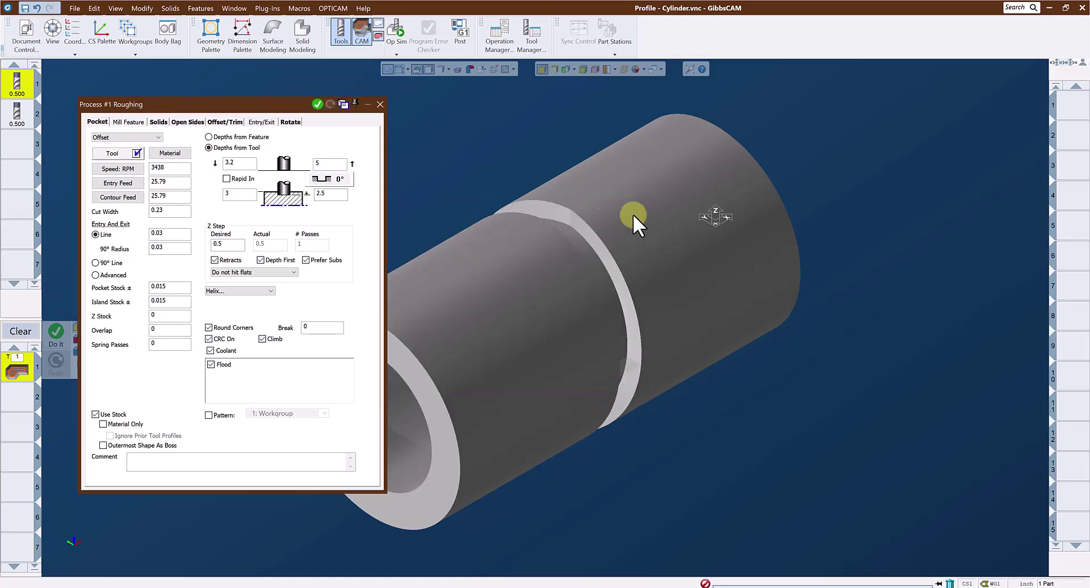
Set entry Line and 90° Radius to 0 and Z Step Desired to 0.125
double_click(162, 232)
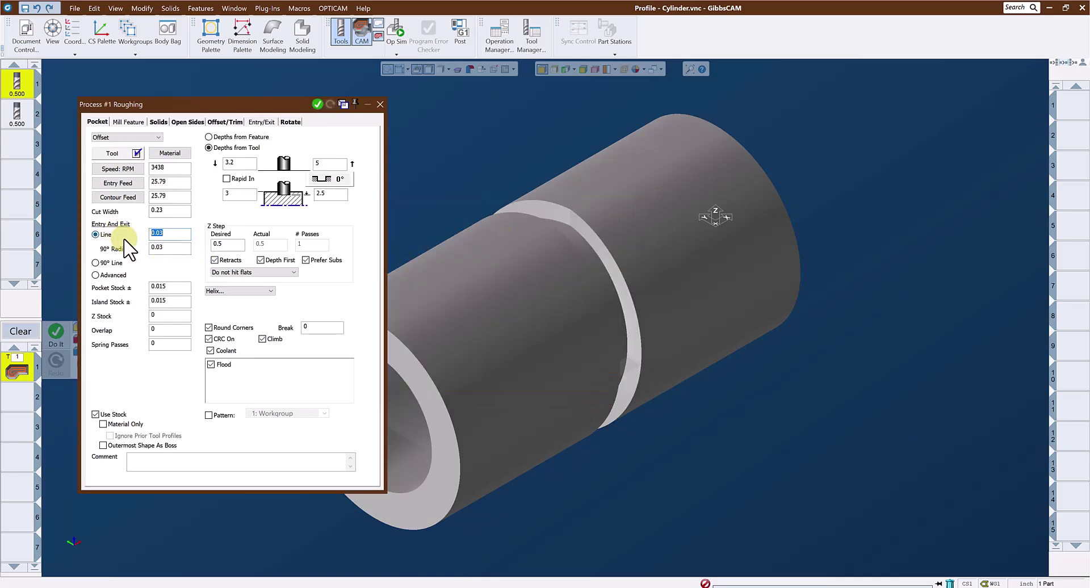
type("0")
double_click(155, 248)
type("0")
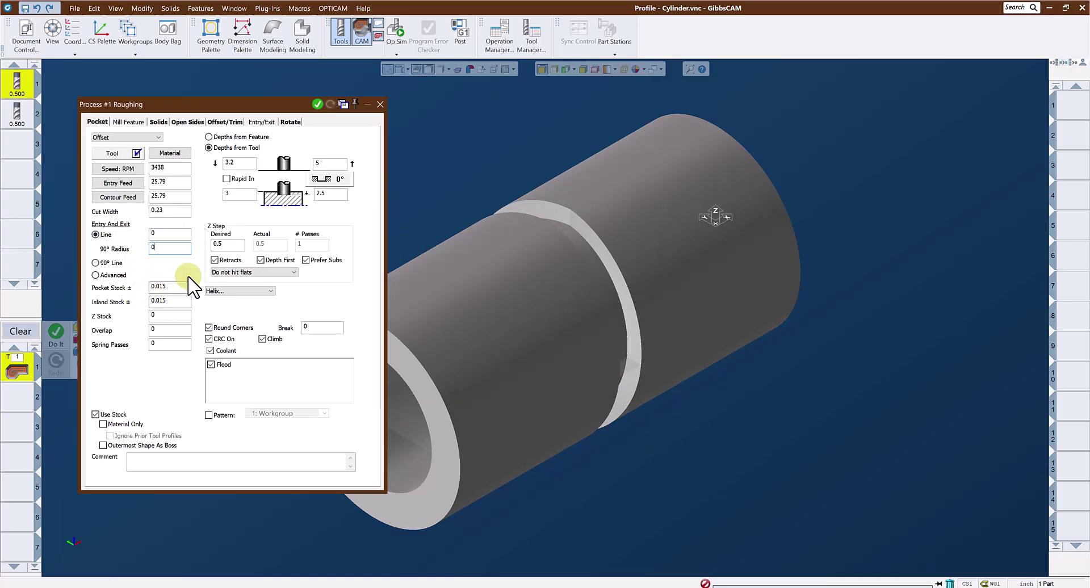
double_click(237, 194)
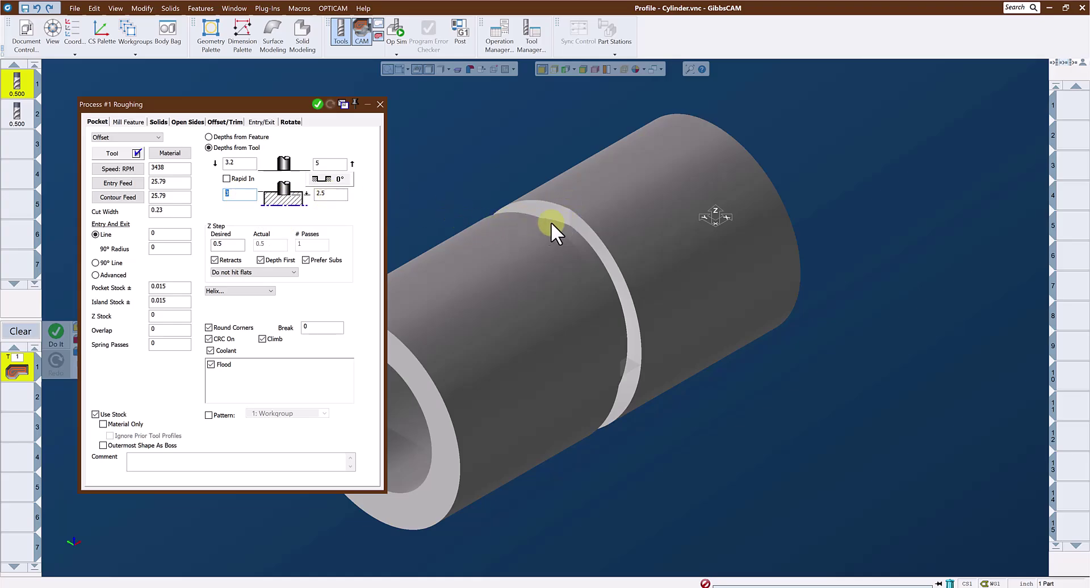
left_click(329, 194)
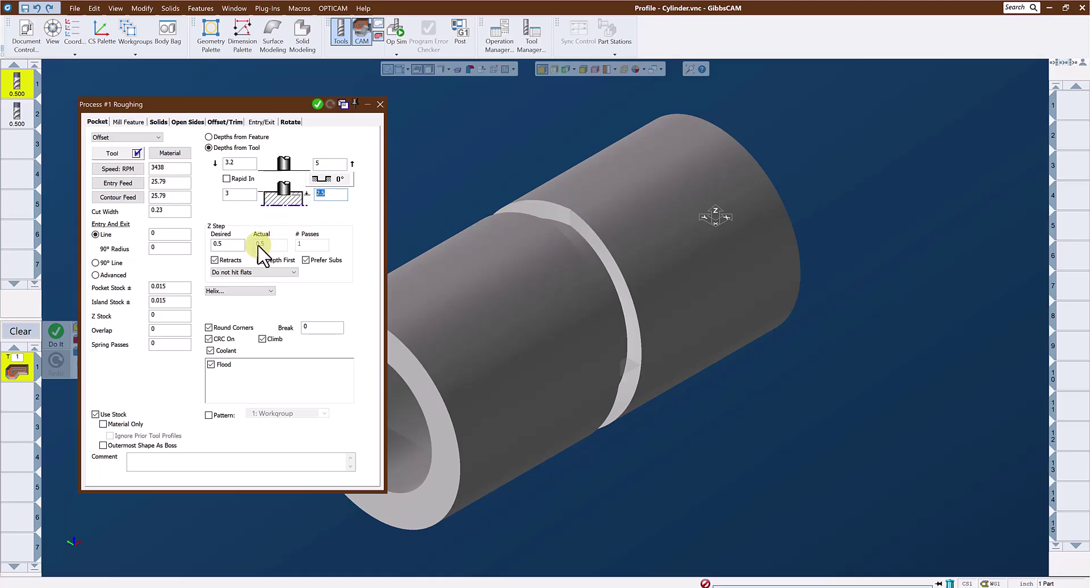
left_click(230, 245)
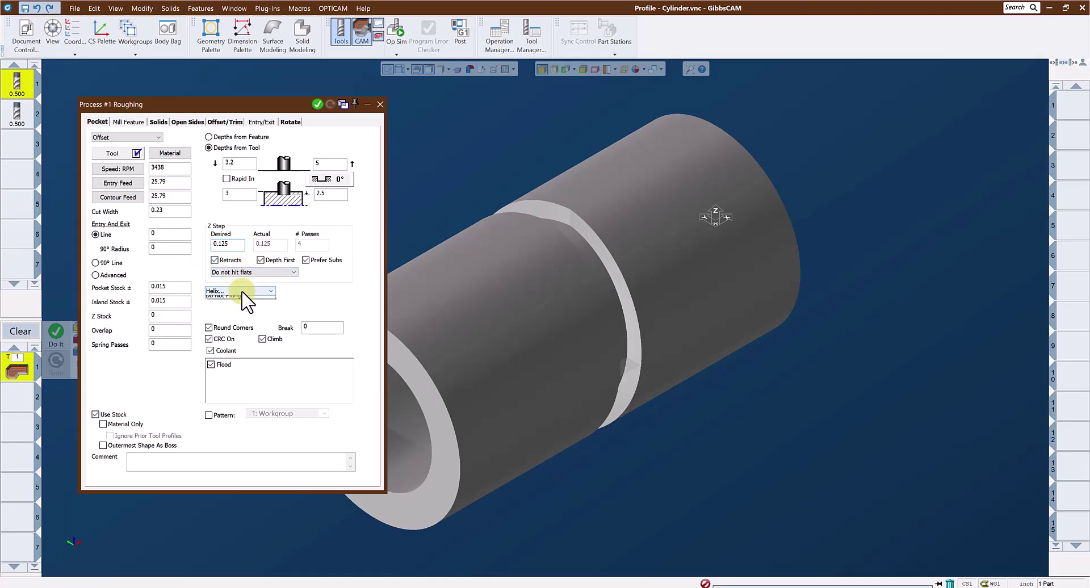
left_click(241, 292)
Use a Helix entry with 0.01 ΔZ SP, 0.08 max cut, 0.06 slope, 0.03125 wall clearance
left_click(222, 316)
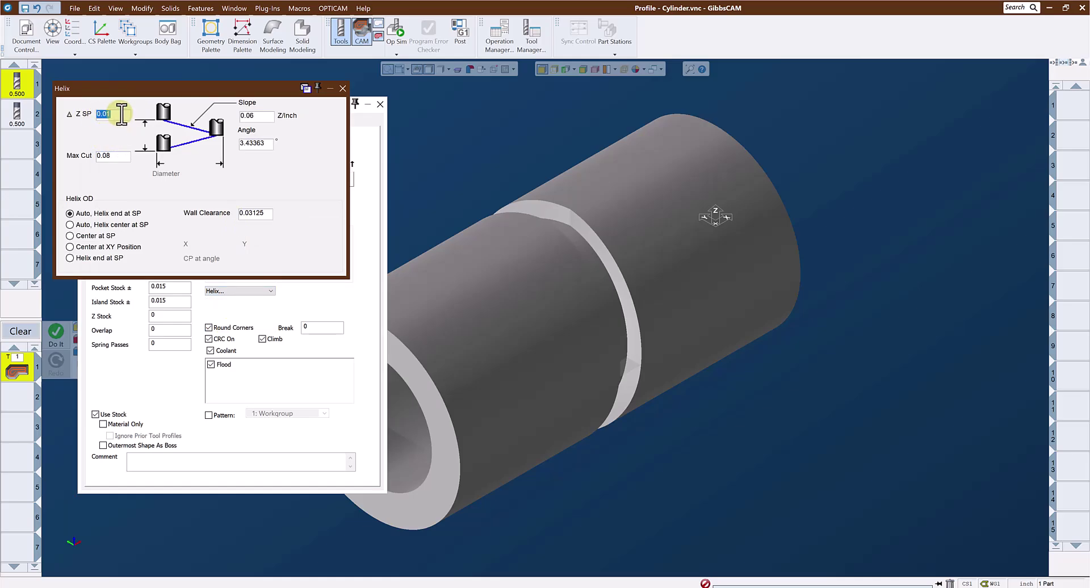
left_click(115, 114)
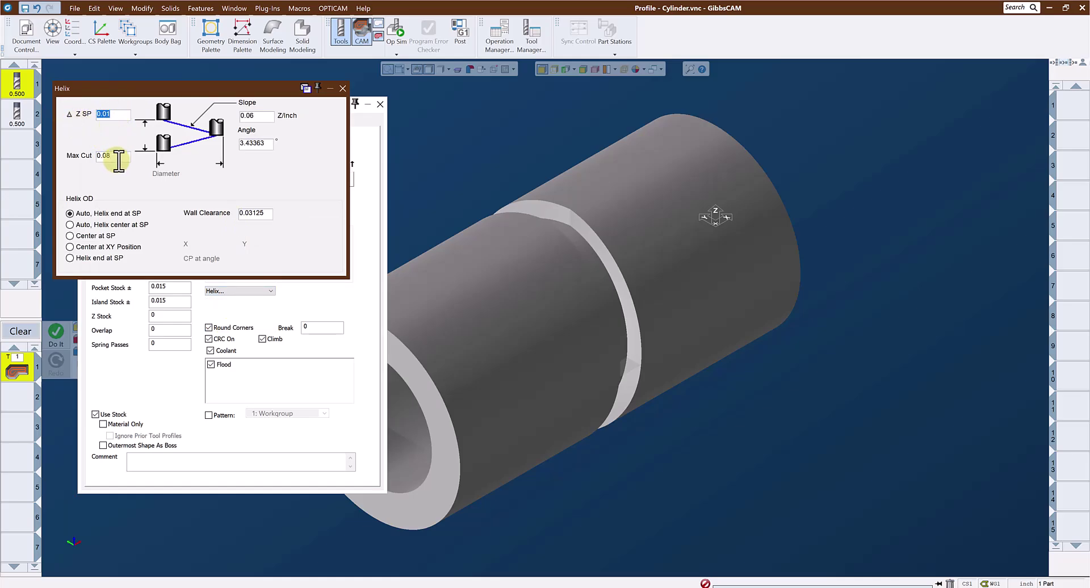
key("Tab")
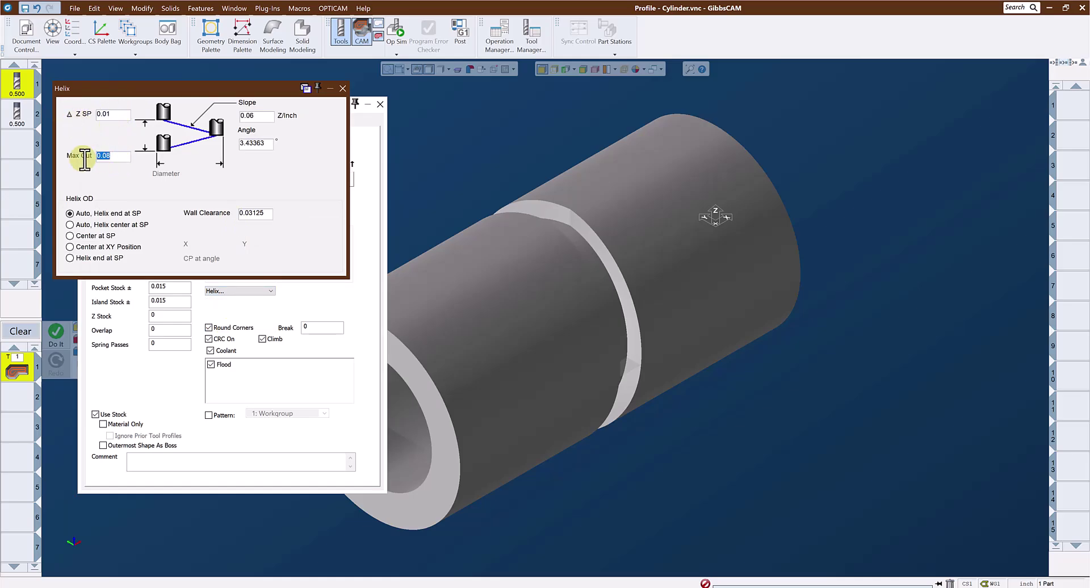
double_click(260, 117)
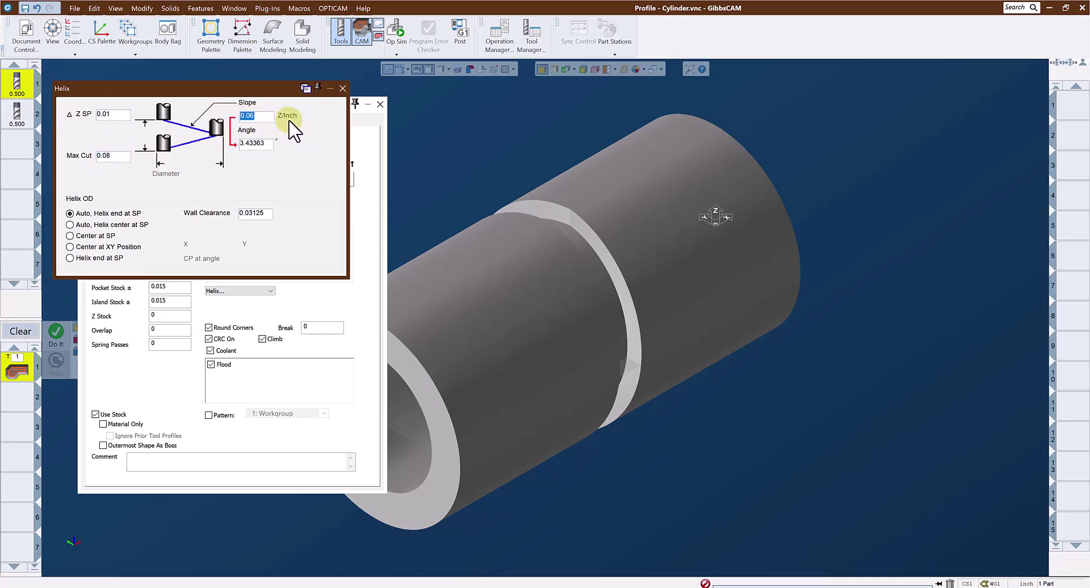
double_click(265, 143)
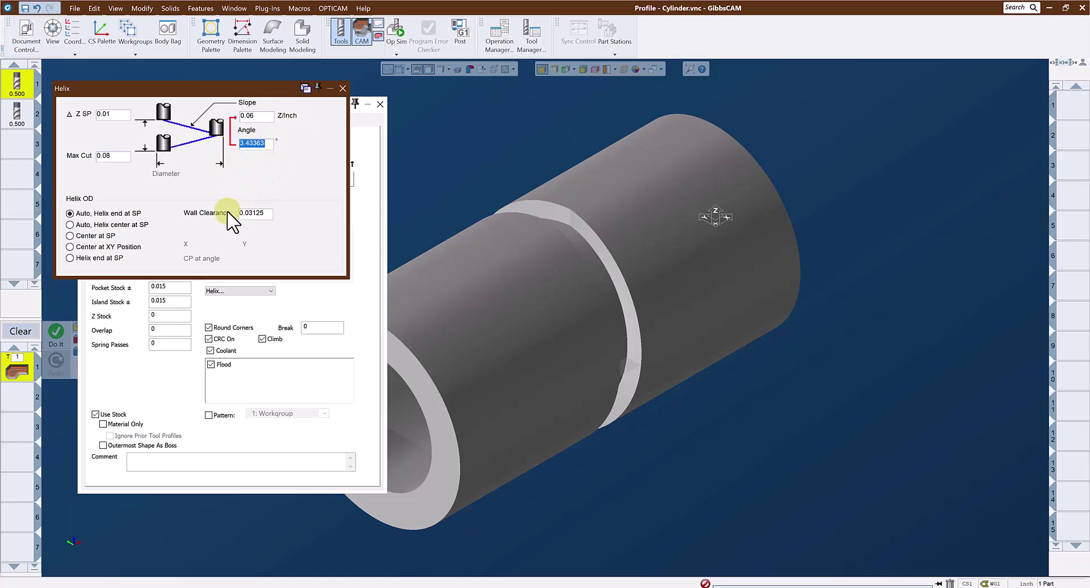
double_click(268, 213)
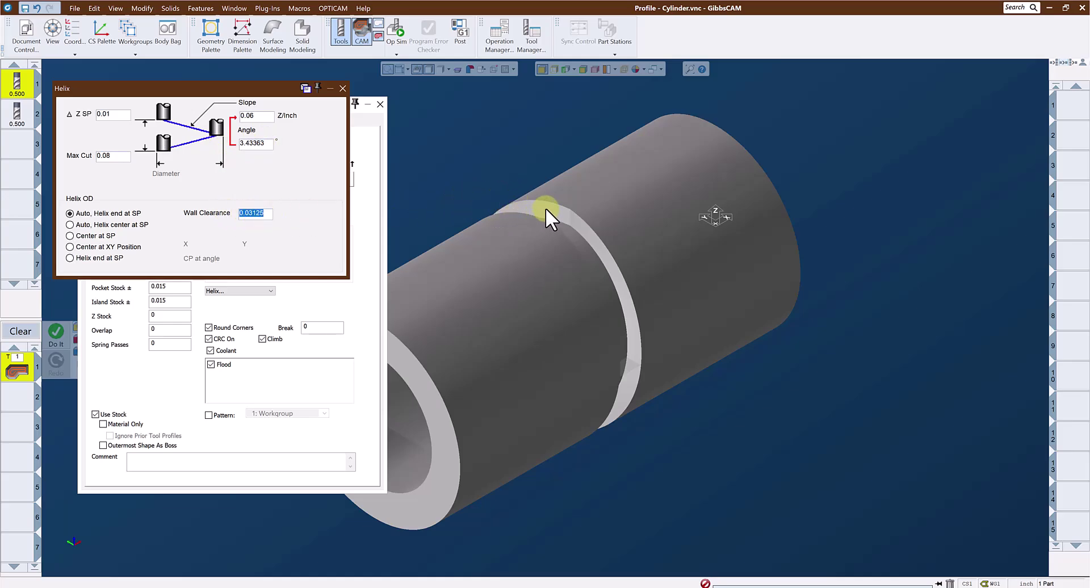
Switch the roughing process to Polar and Cylindrical Milling on the 1: XY plane
left_click(342, 88)
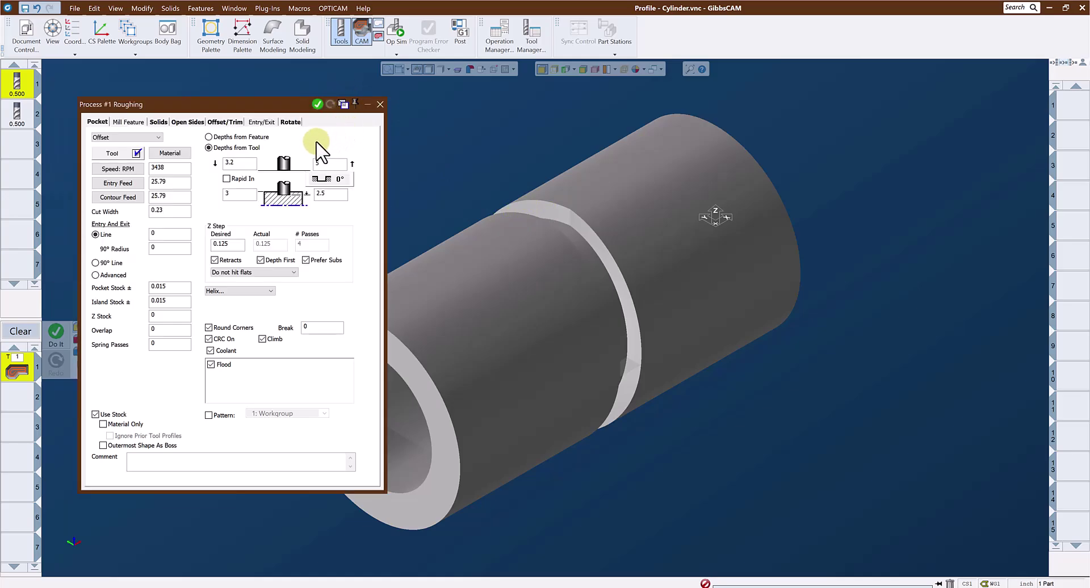
left_click(291, 122)
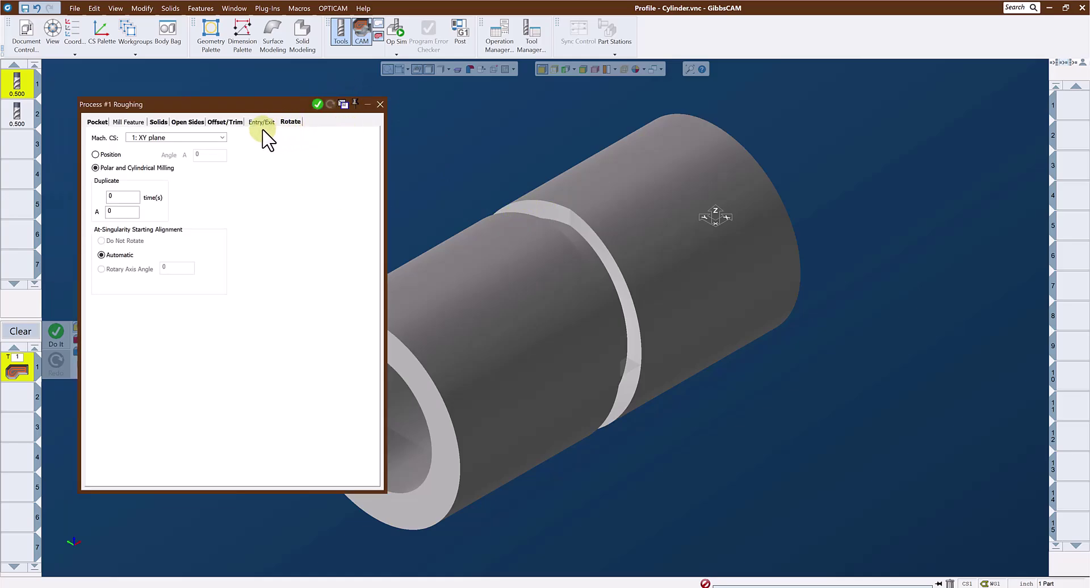
left_click(97, 168)
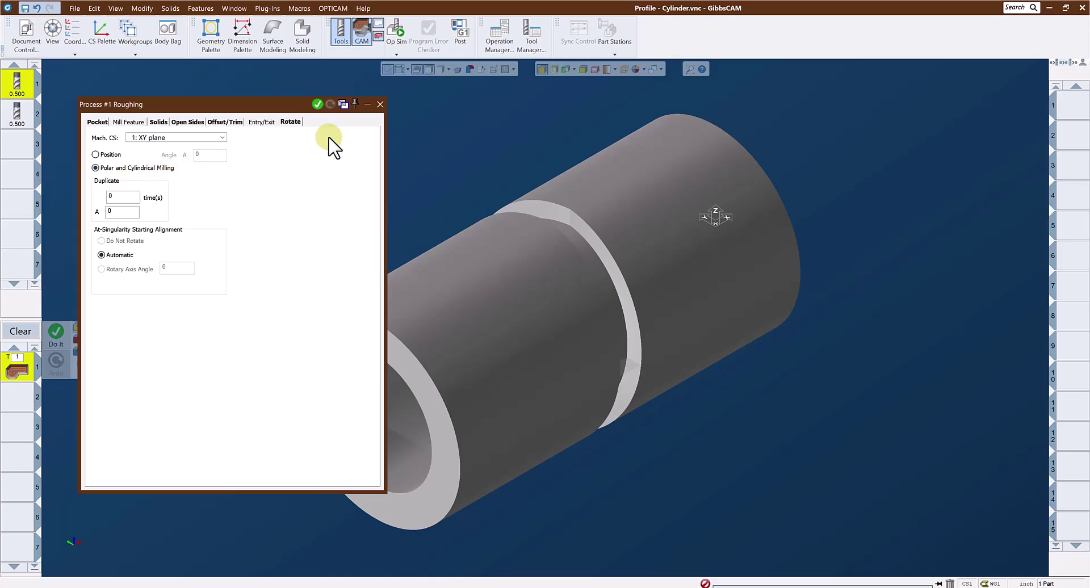
Add a Contour process for tool 2 with Finish feeds: 5730 RPM and 71.63 feeds
left_click(380, 104)
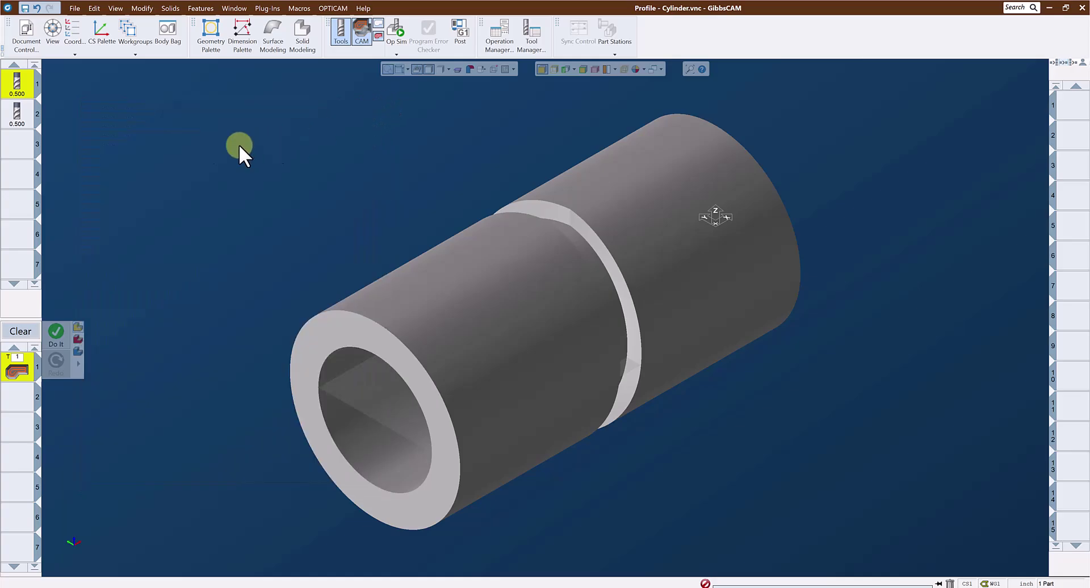
left_click_drag(20, 117, 23, 406)
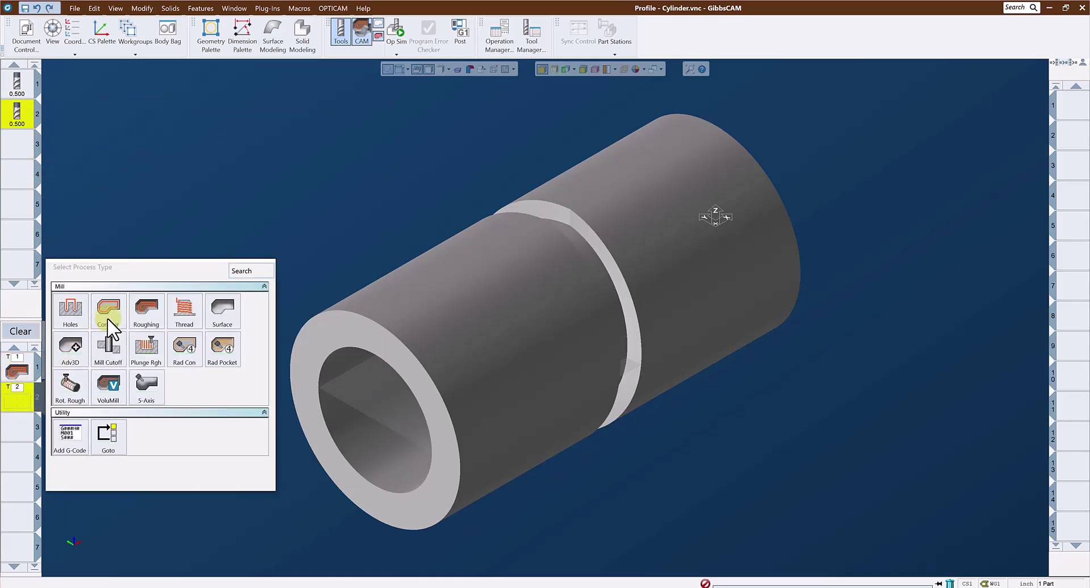
left_click(109, 315)
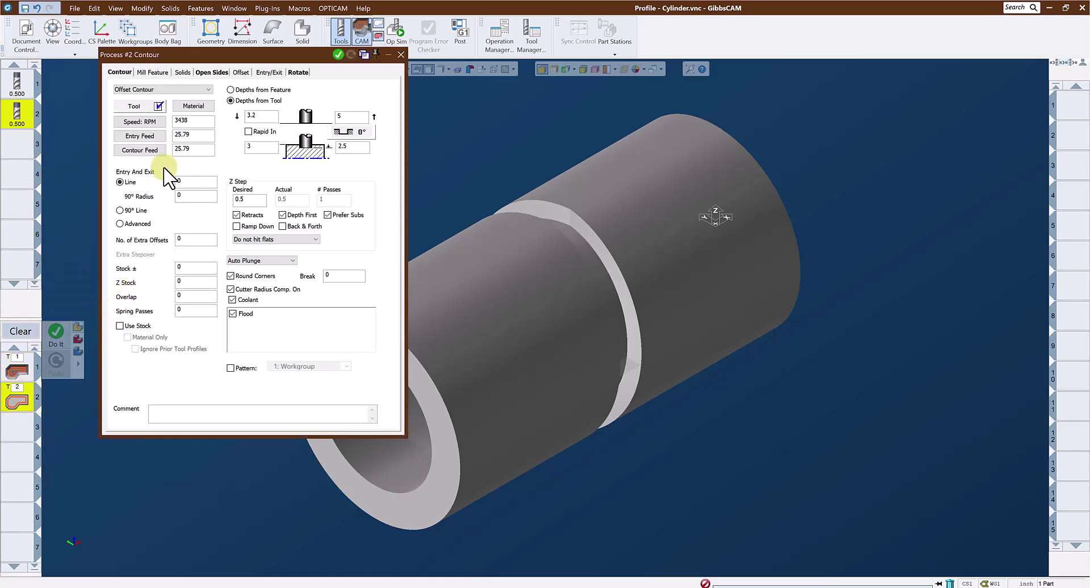
left_click(138, 109)
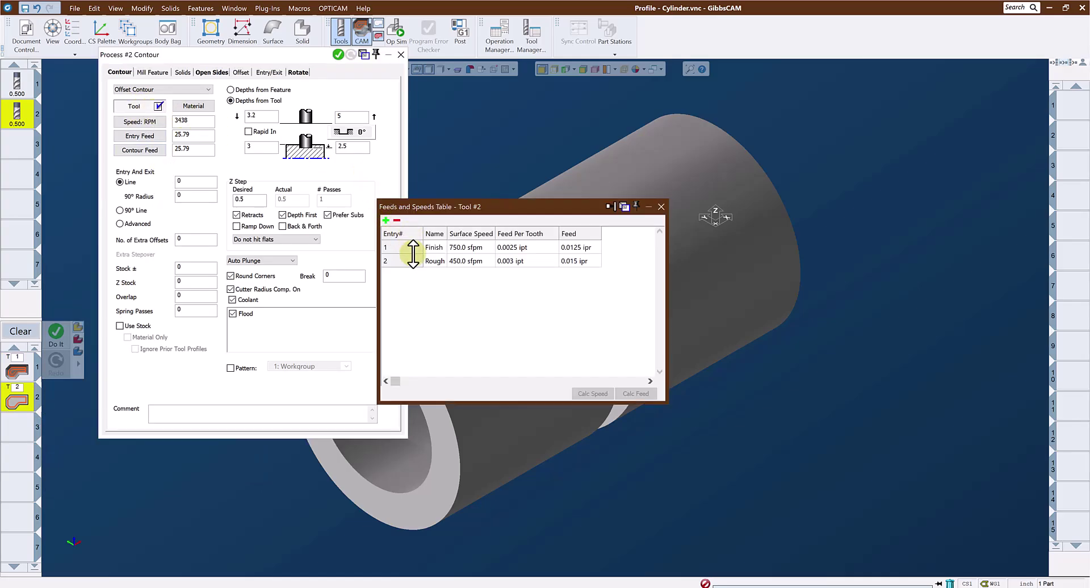
left_click(431, 249)
left_click(588, 394)
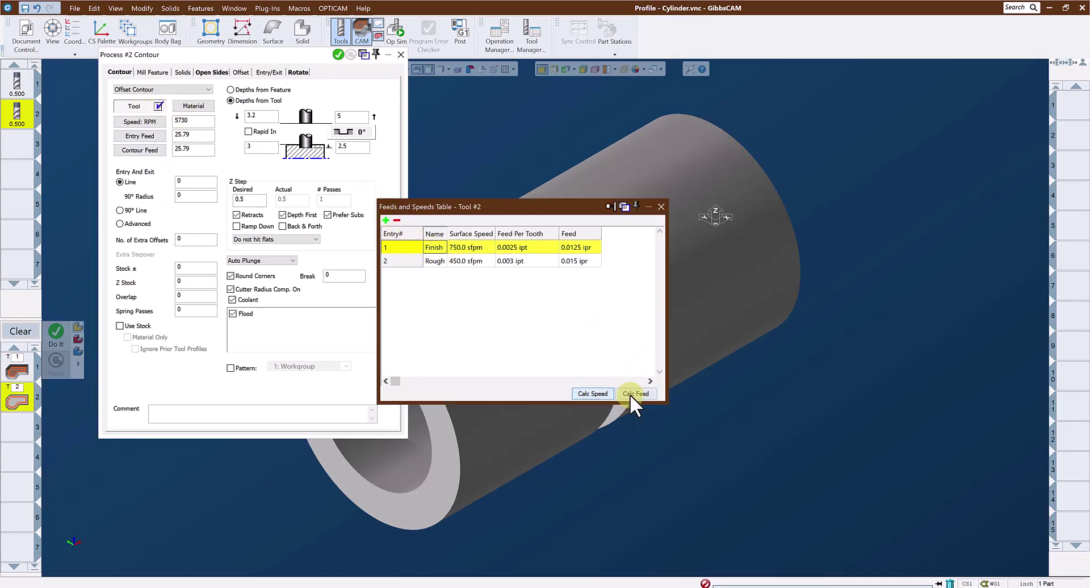
left_click(631, 394)
left_click(660, 206)
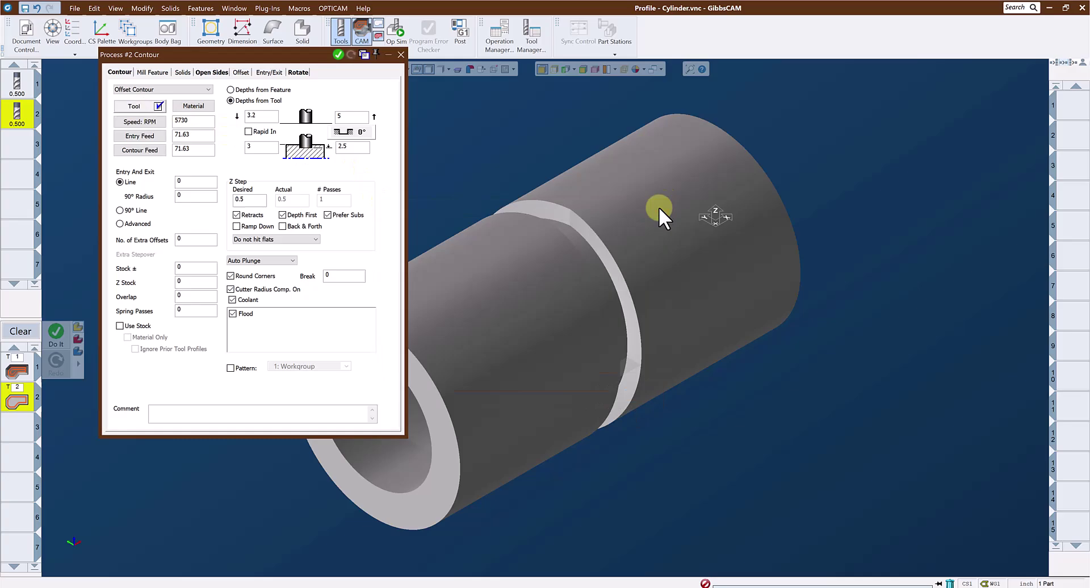
Set the contour entry Line and 90° Radius to 0.025, keeping the 0.5 Z step
double_click(189, 182)
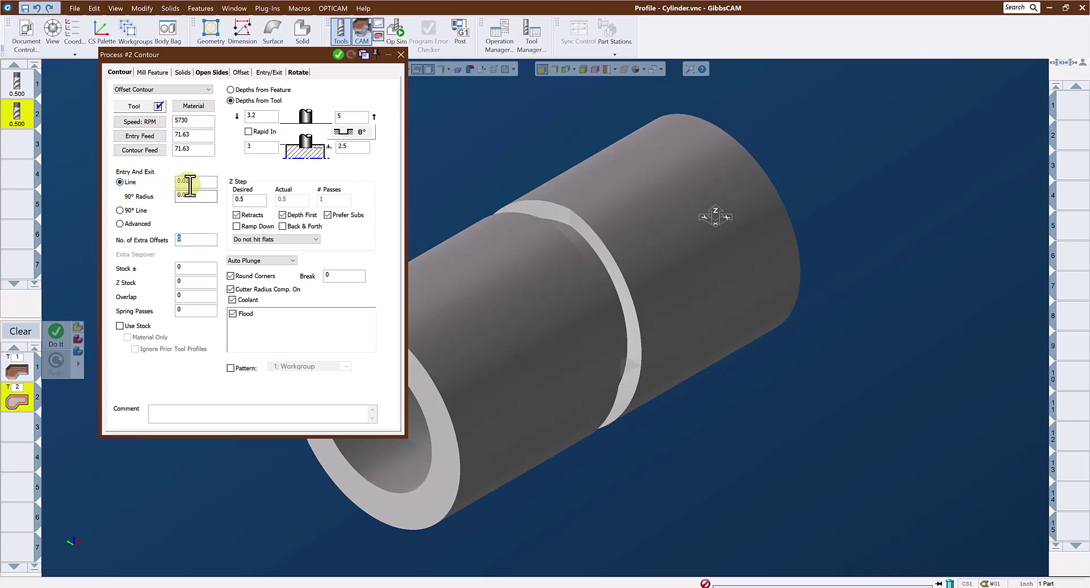
left_click(189, 265)
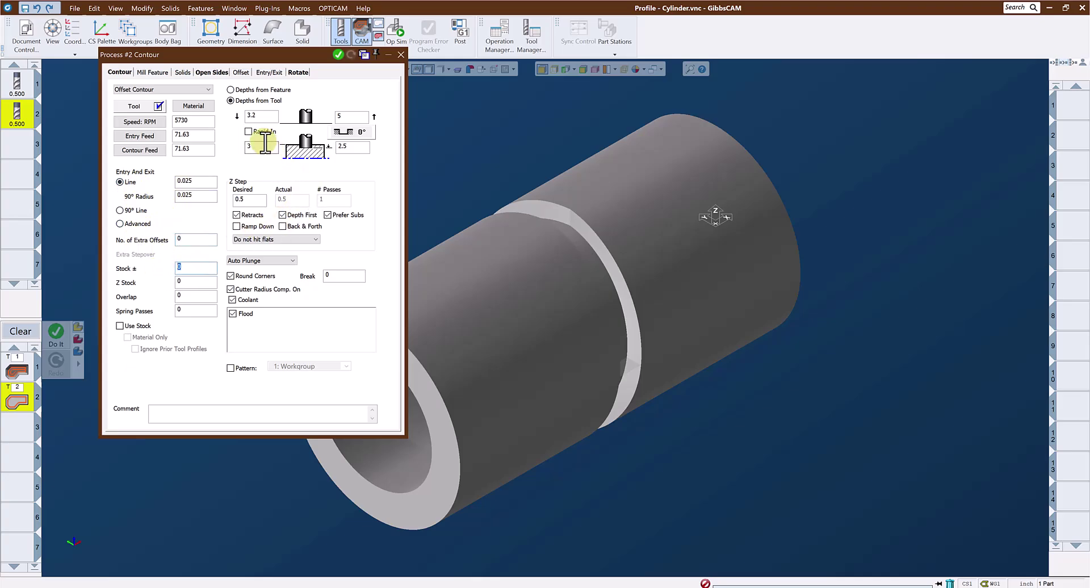
left_click(357, 148)
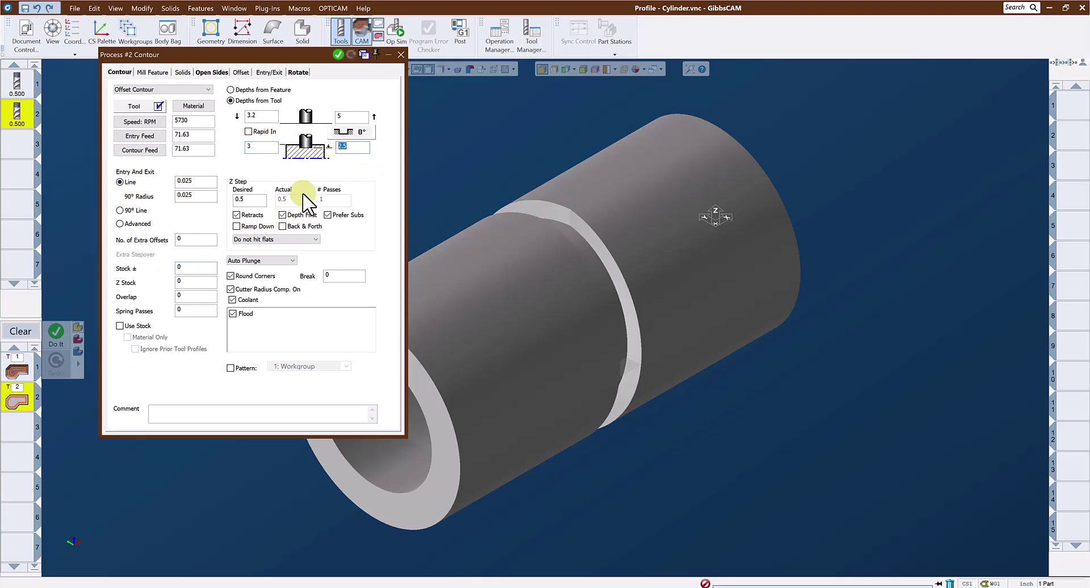
left_click(255, 200)
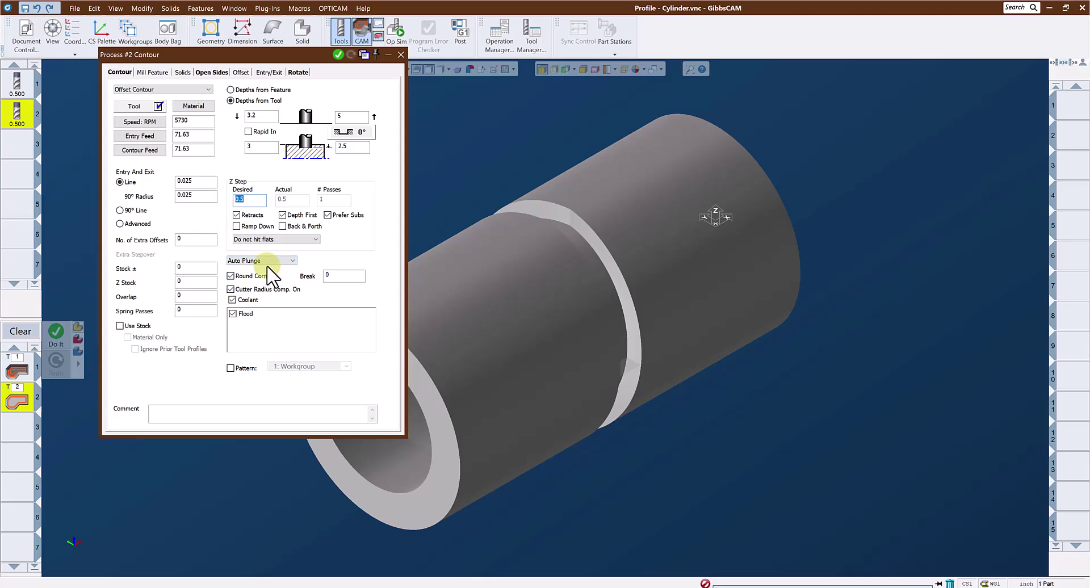
left_click(298, 73)
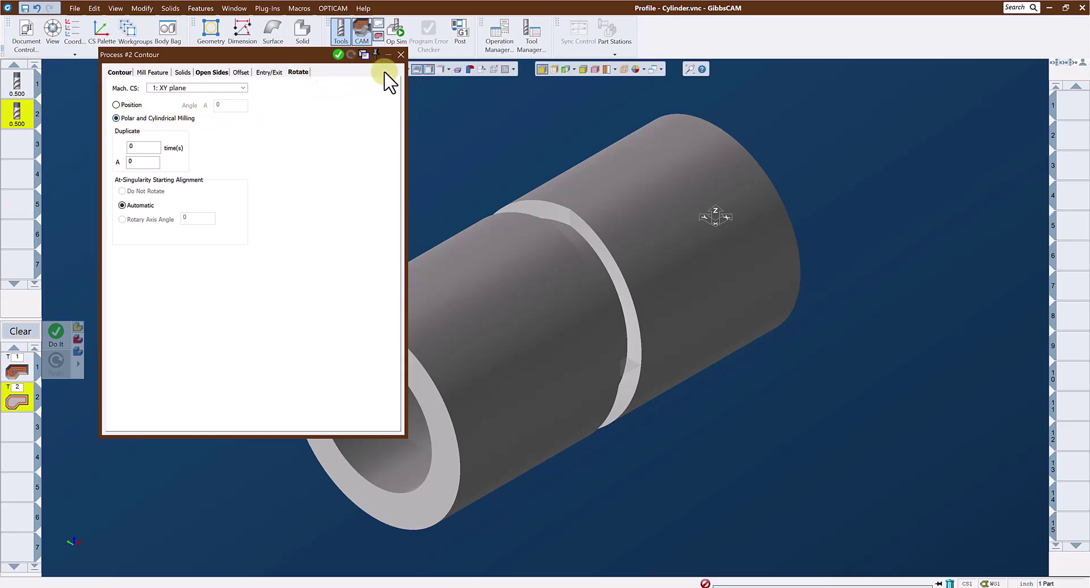
Close the contour process and switch the profiler to Slice Cylinder mode
left_click(401, 54)
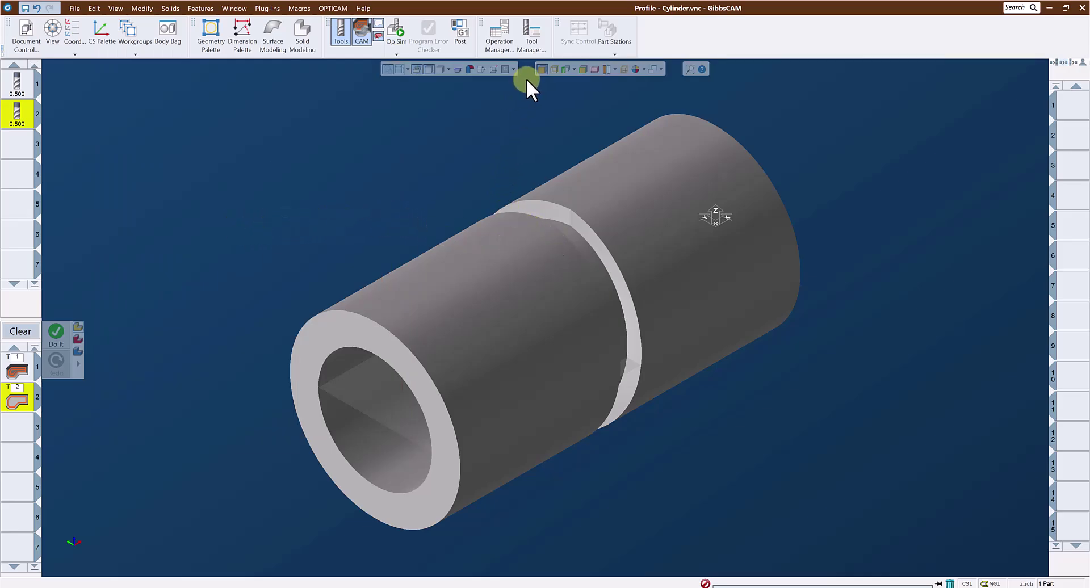
left_click(574, 69)
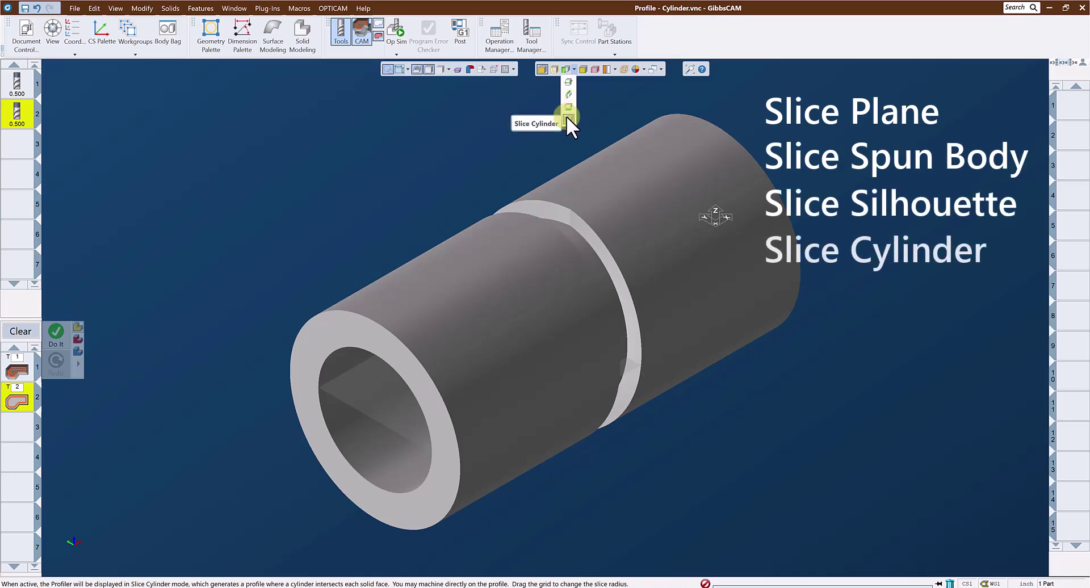
left_click(569, 119)
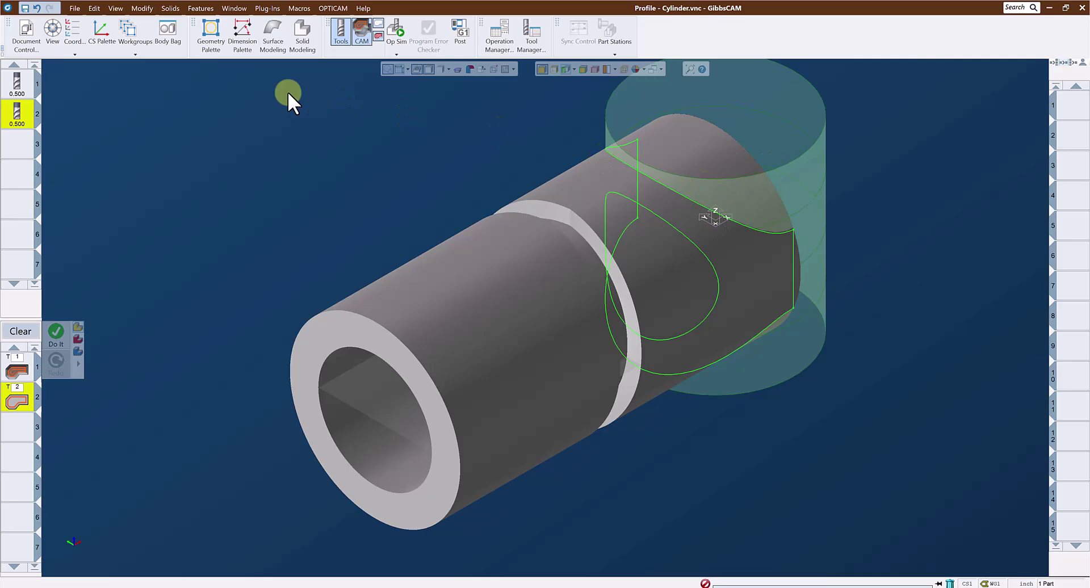
Create User CS (2) aligned to YZ from the CS Palette, then orbit around the tube
left_click(78, 34)
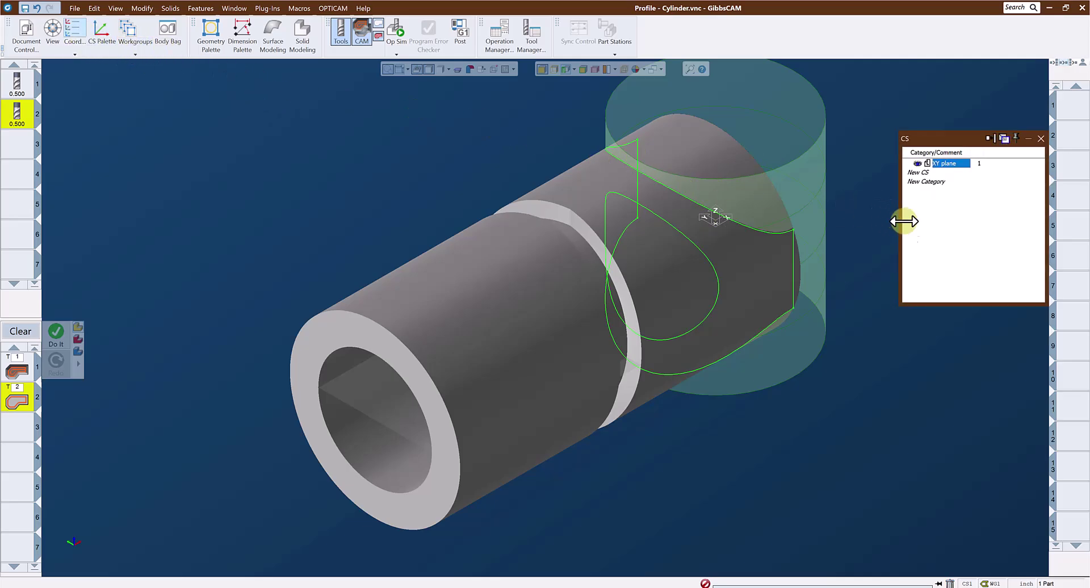
left_click(918, 174)
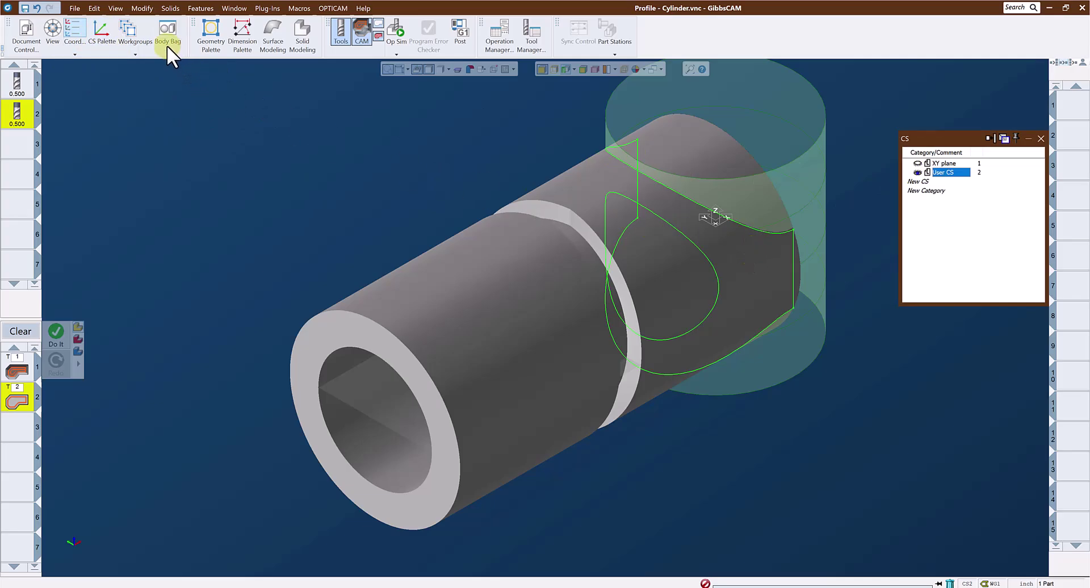
left_click(100, 41)
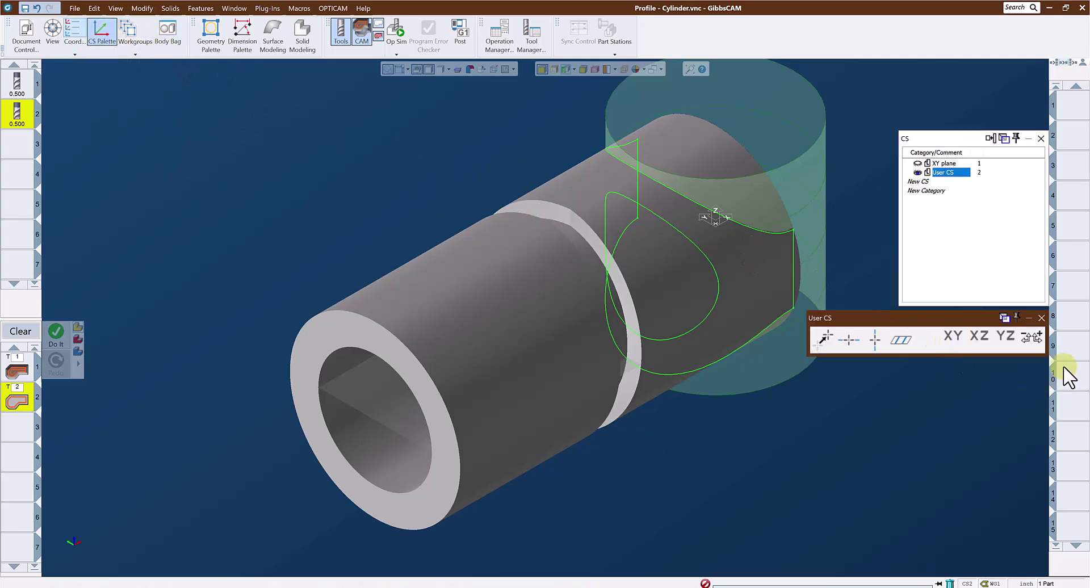
left_click(1005, 339)
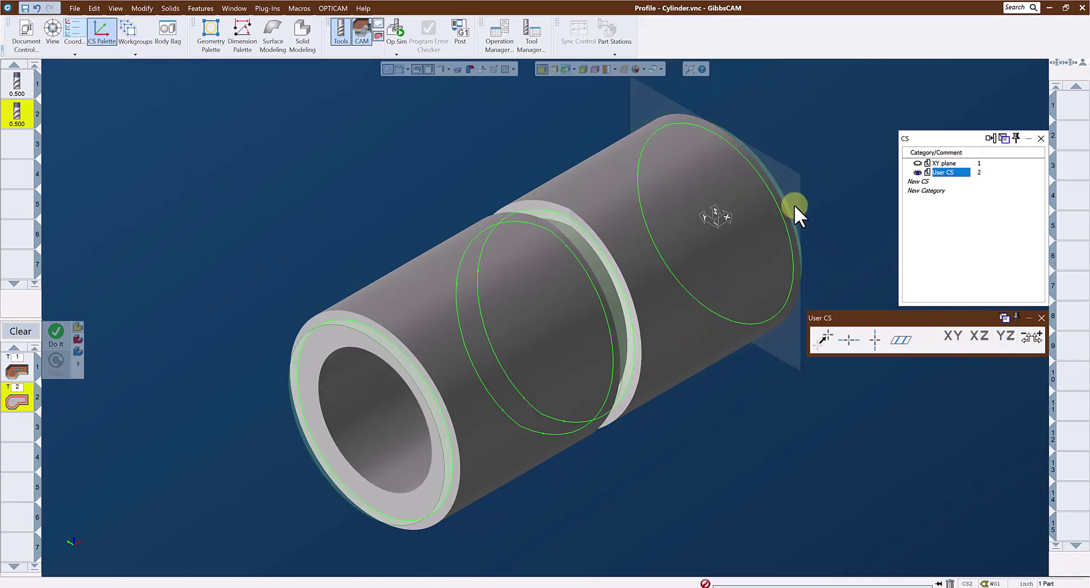
middle_click_drag(798, 205, 321, 439)
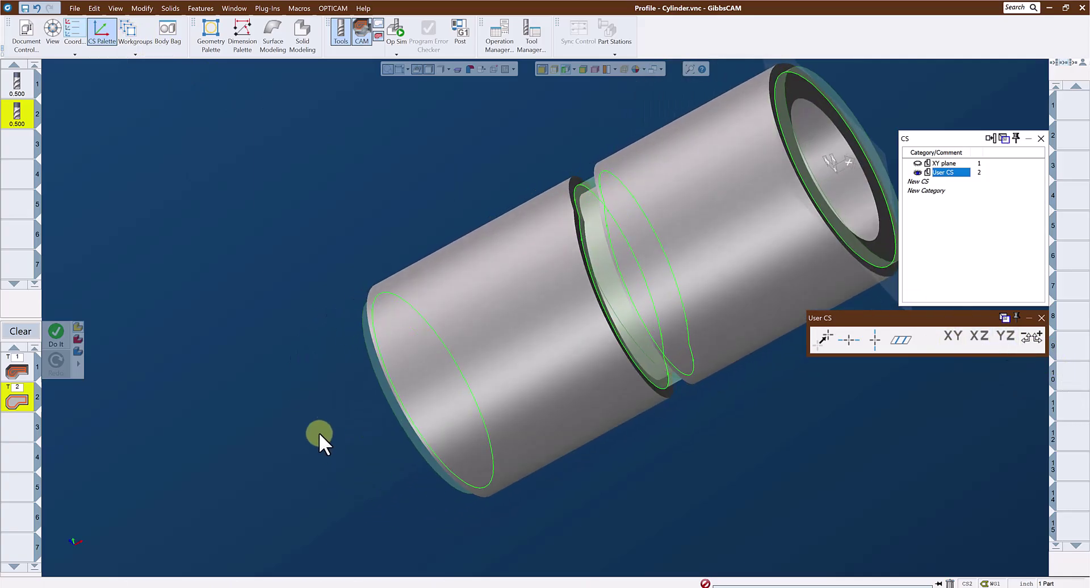
Looking down the bore, pick the bore face, rim ring and the groove's circular edges
left_click(785, 83)
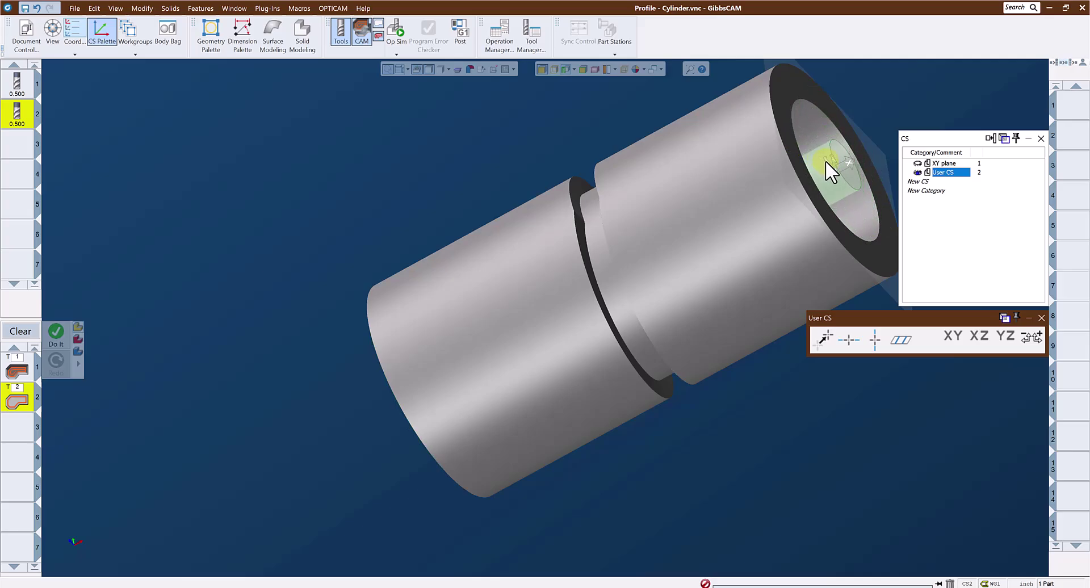
middle_click_drag(825, 161, 525, 376)
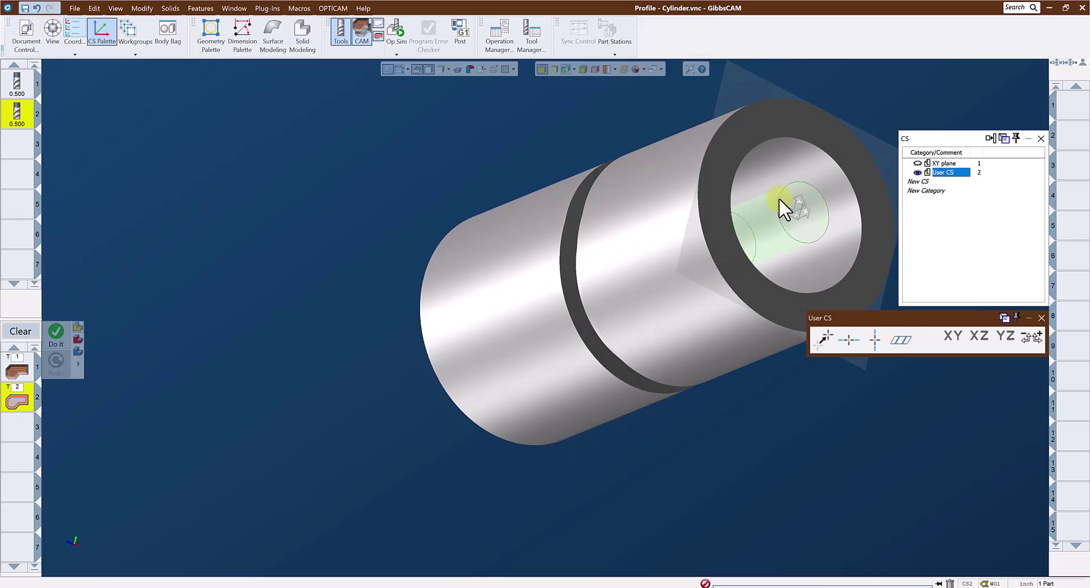
left_click(741, 178)
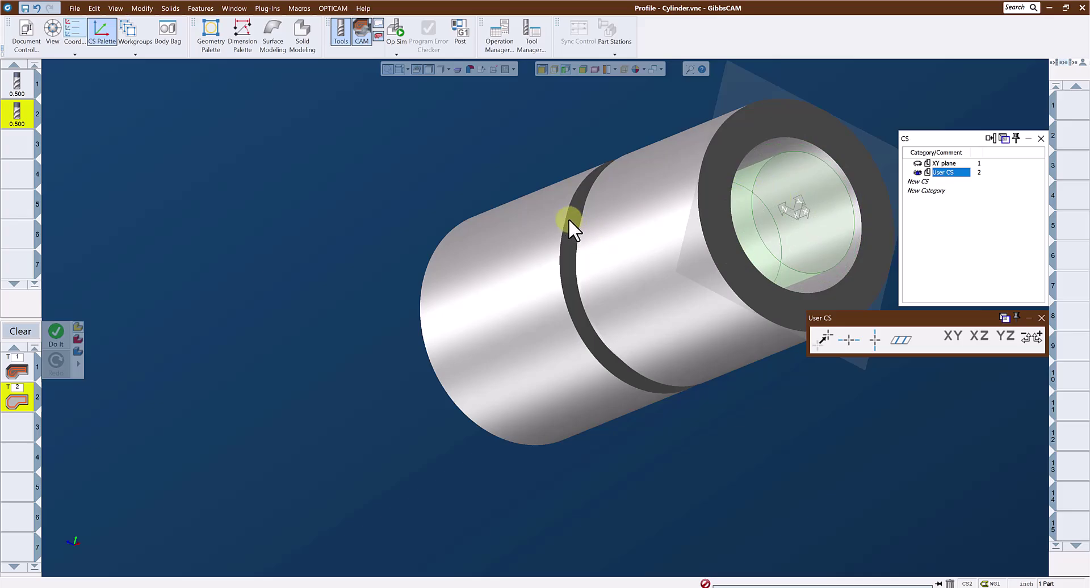
left_click(740, 148)
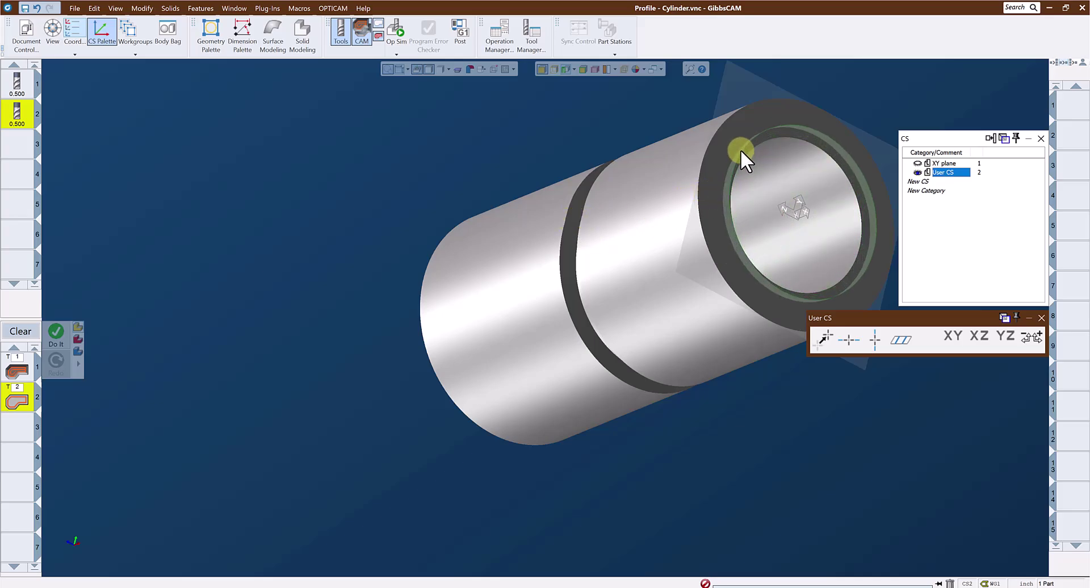
left_click(606, 192)
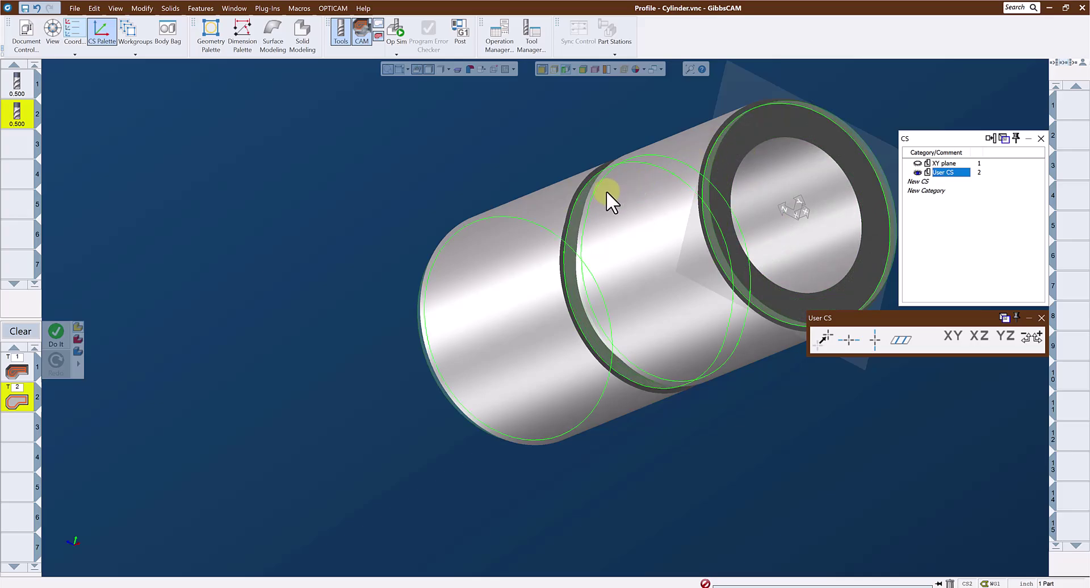
Run Do It on both groove edges, return to isometric view and close the User CS palette
left_click(585, 218)
right_click(378, 206)
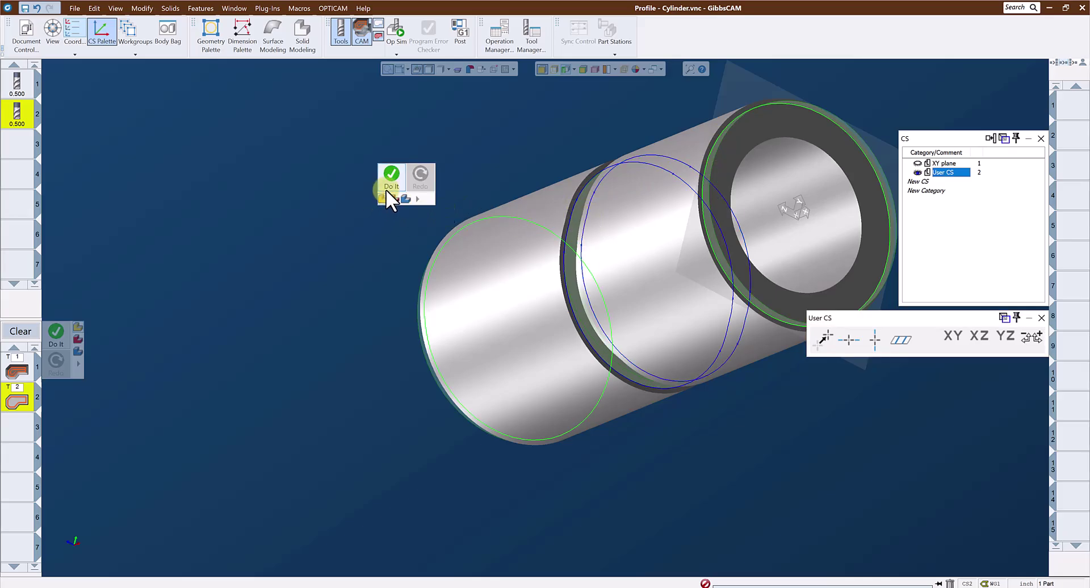
left_click(387, 183)
middle_click_drag(370, 207, 740, 257)
middle_click_drag(613, 248, 653, 222)
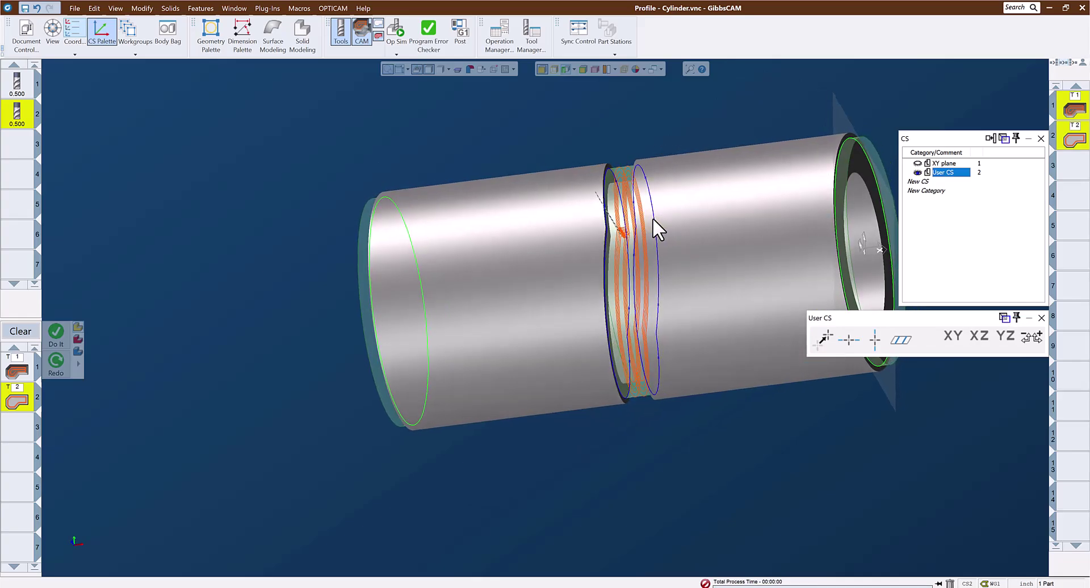
key("ctrl+7")
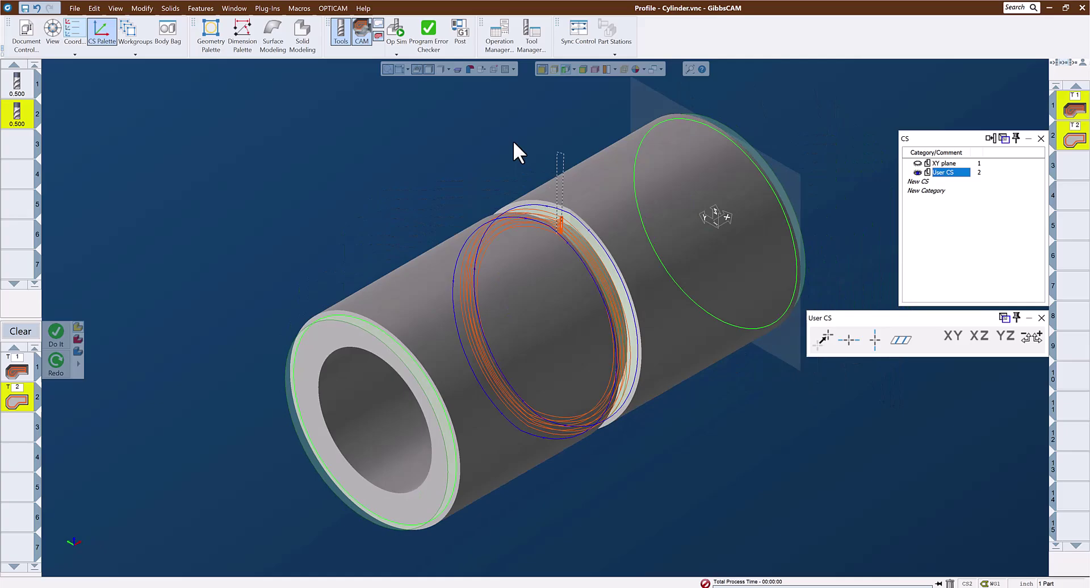
left_click(1041, 317)
Run Op Sim on the blue tube stock at increased playback speed to watch the groove being cut
left_click(1041, 138)
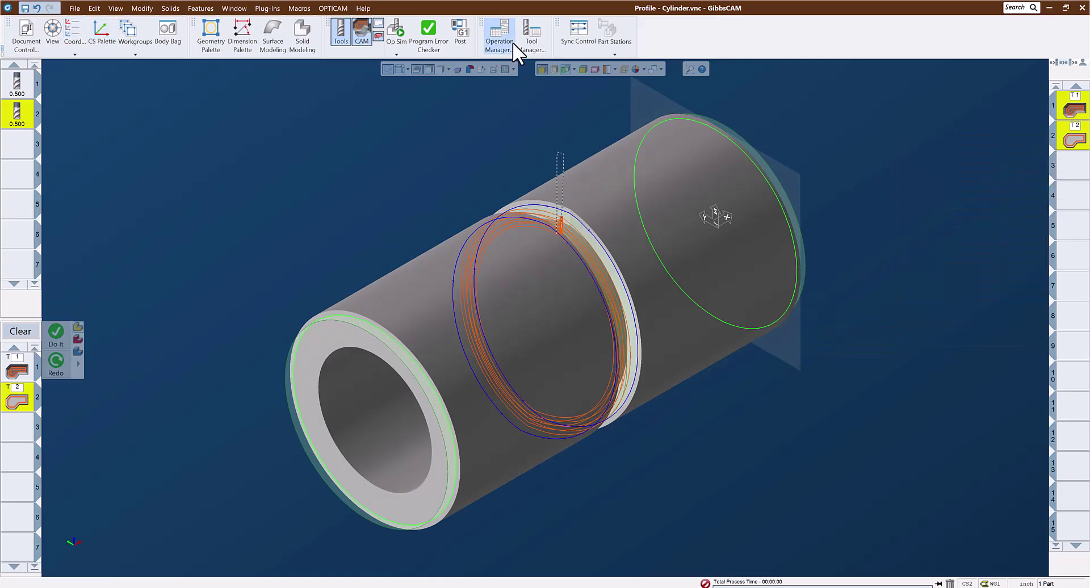
left_click(393, 35)
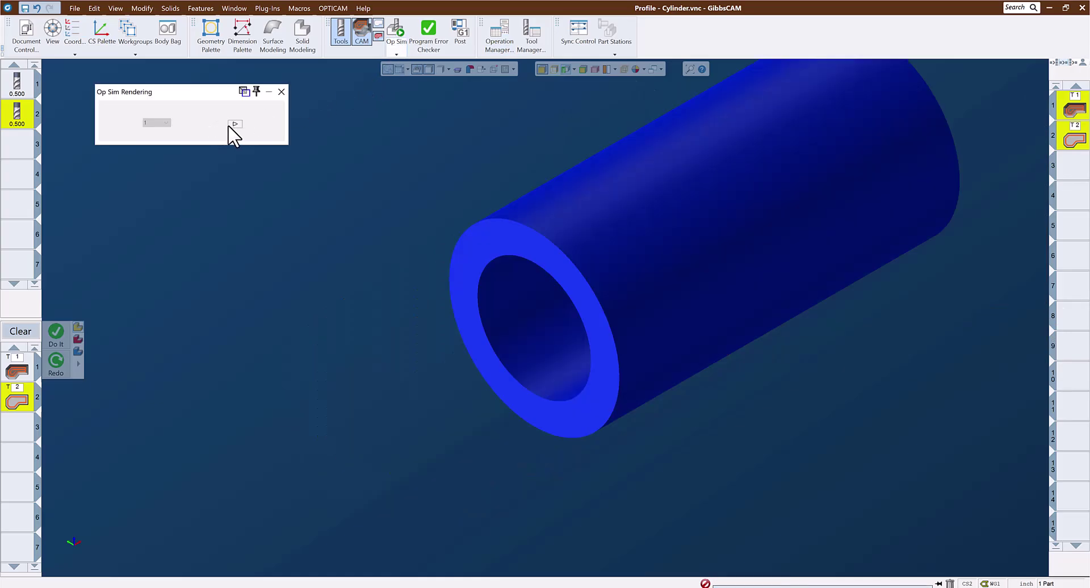
left_click(235, 123)
middle_click_drag(394, 231, 272, 396)
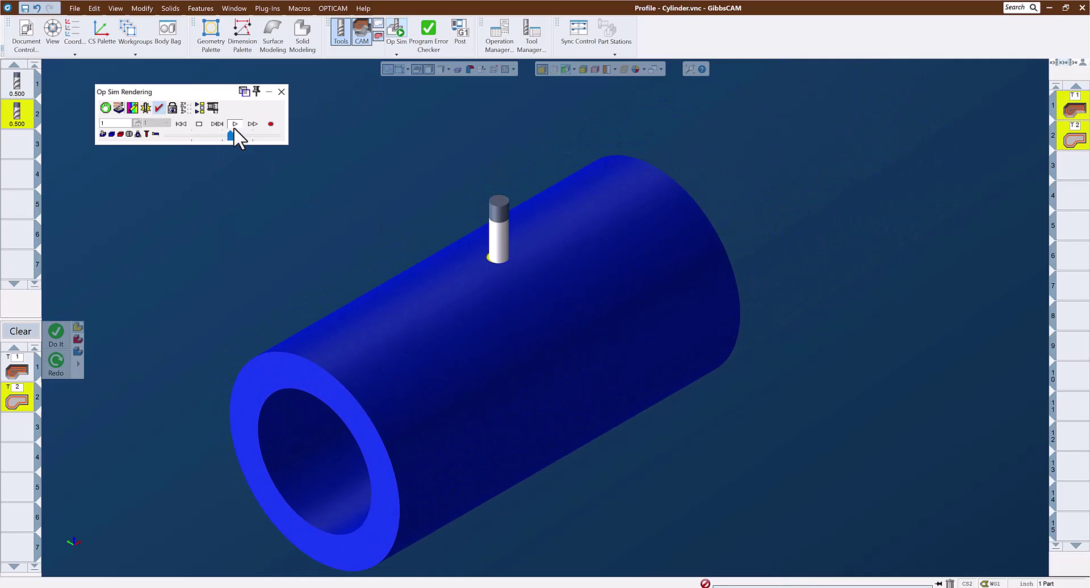
left_click_drag(234, 134, 237, 131)
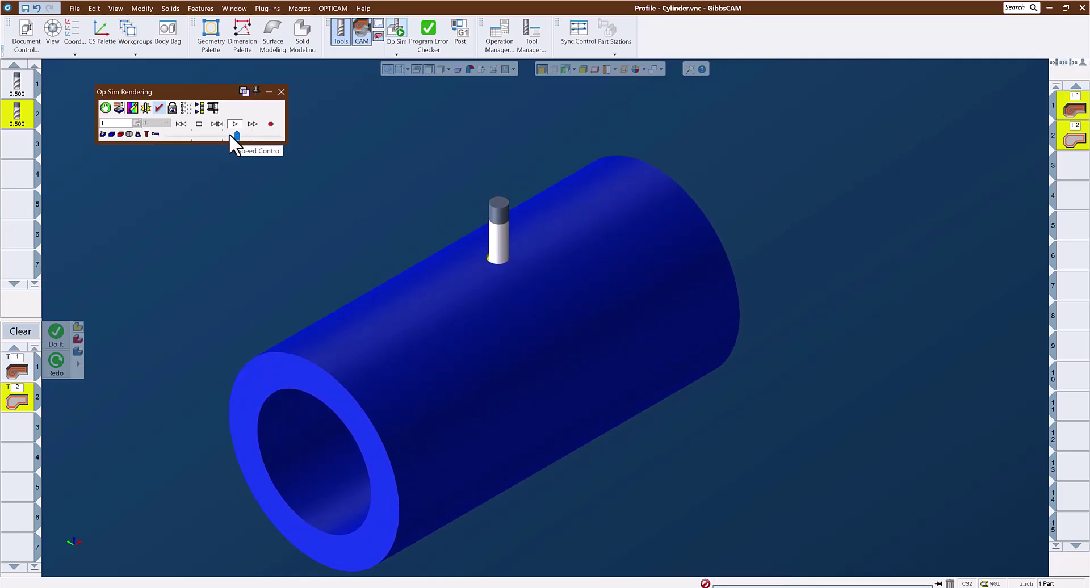